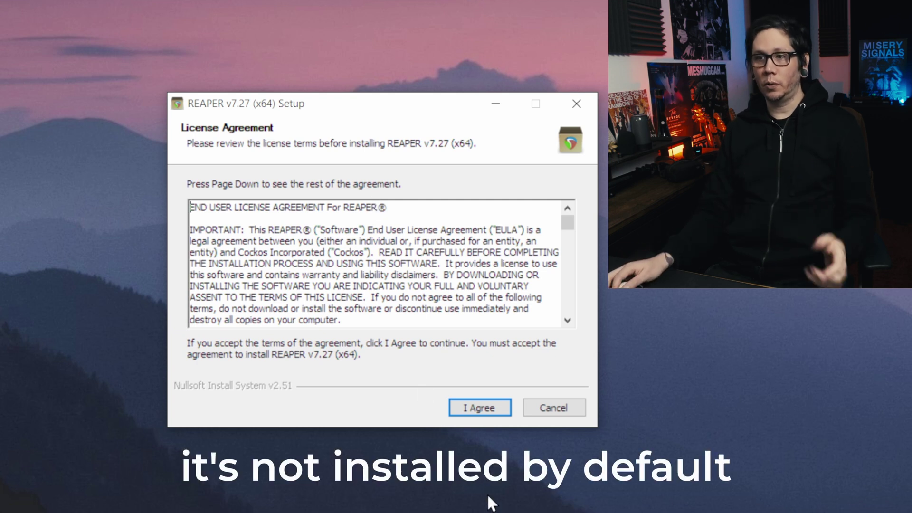
- Install REAPER v7.27 with the ReWire and ReaRoute ASIO driver options checked, then finish setup
left_click(487, 403)
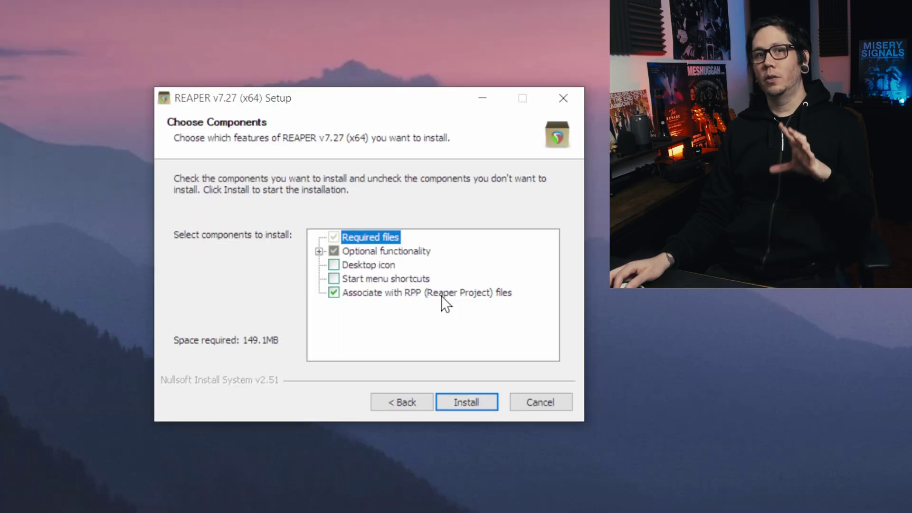
left_click(319, 252)
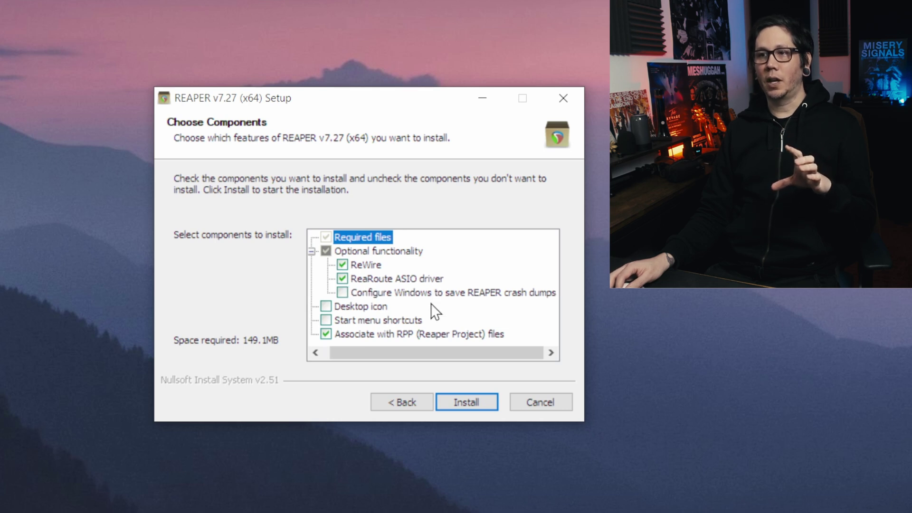
left_click(473, 403)
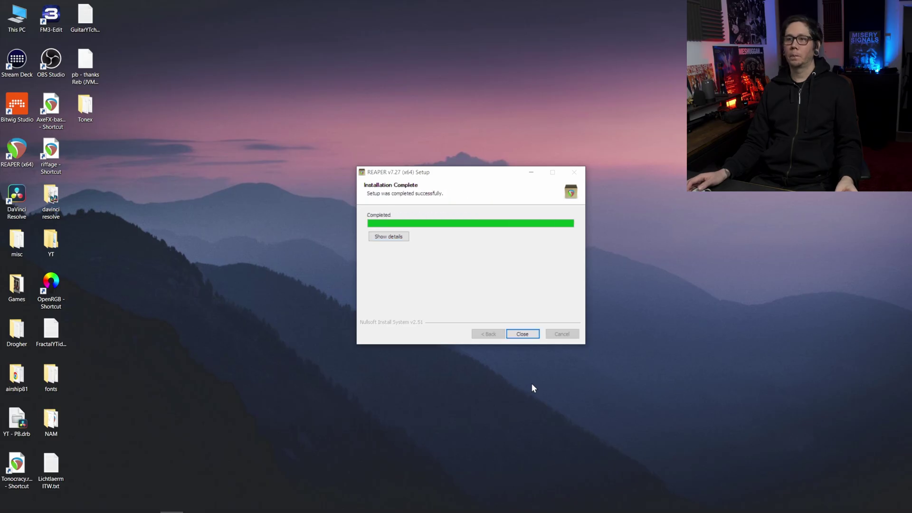
left_click(522, 335)
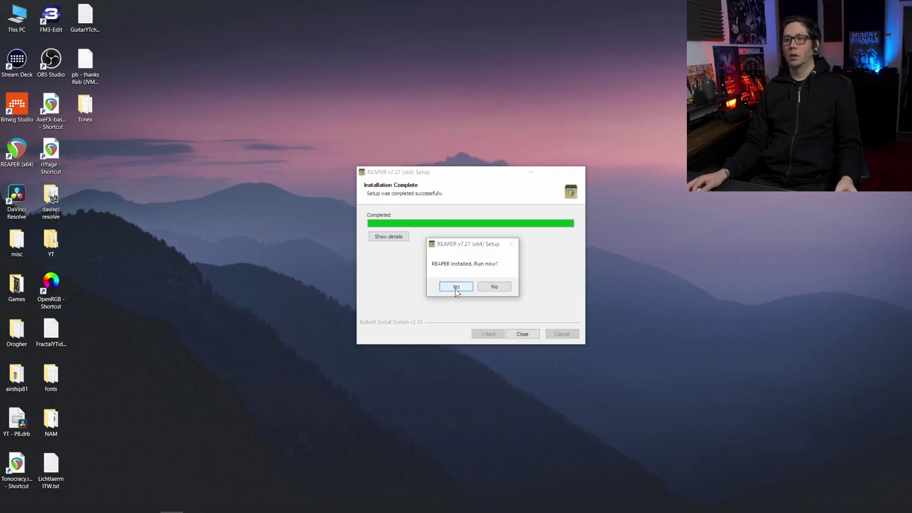
- Launch REAPER on an empty project, arm track 1, and switch to TONEX's Modeler page
left_click(454, 288)
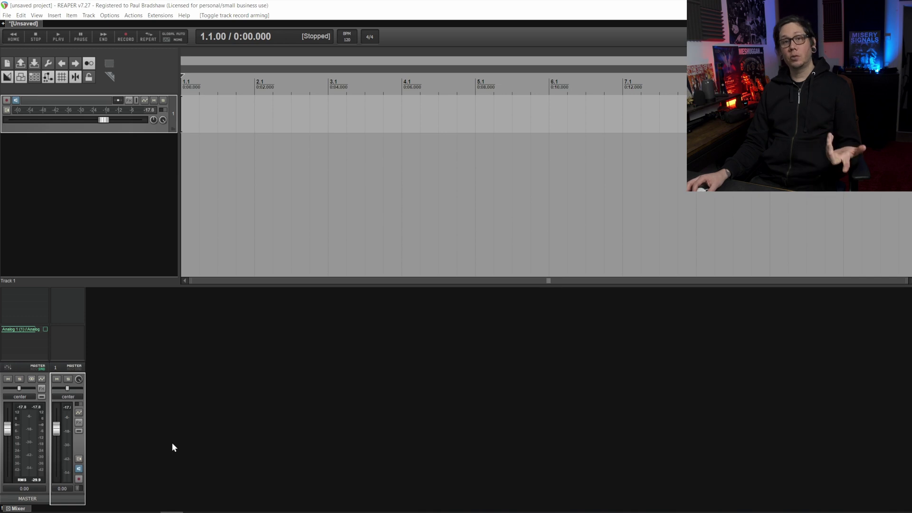
left_click(79, 479)
left_click(83, 397)
mouse_move(135, 401)
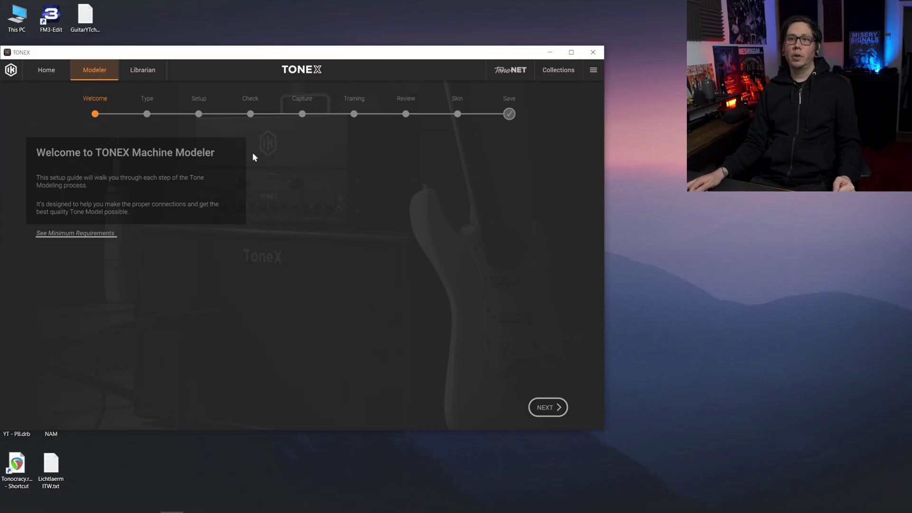
- Choose a guitar Complex Rig capture and set the audio device to ReaRoute ASIO (x64)
left_click(552, 408)
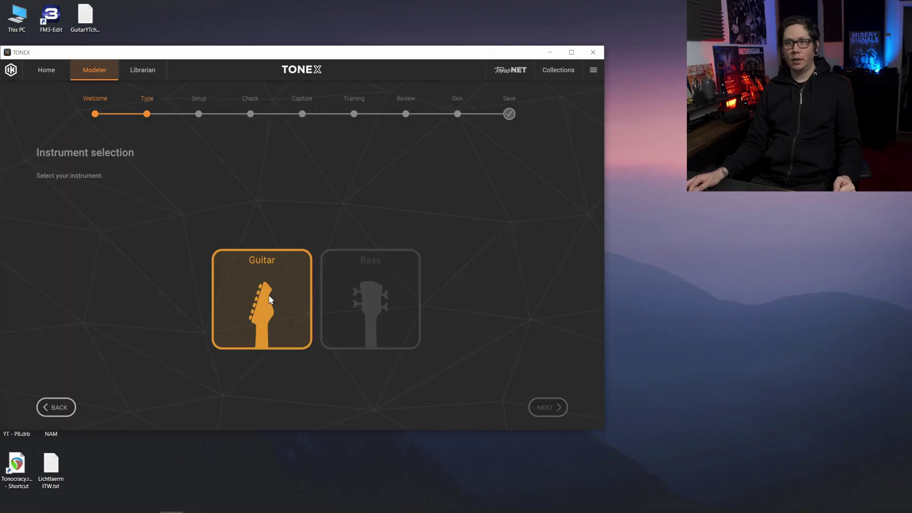
left_click(549, 408)
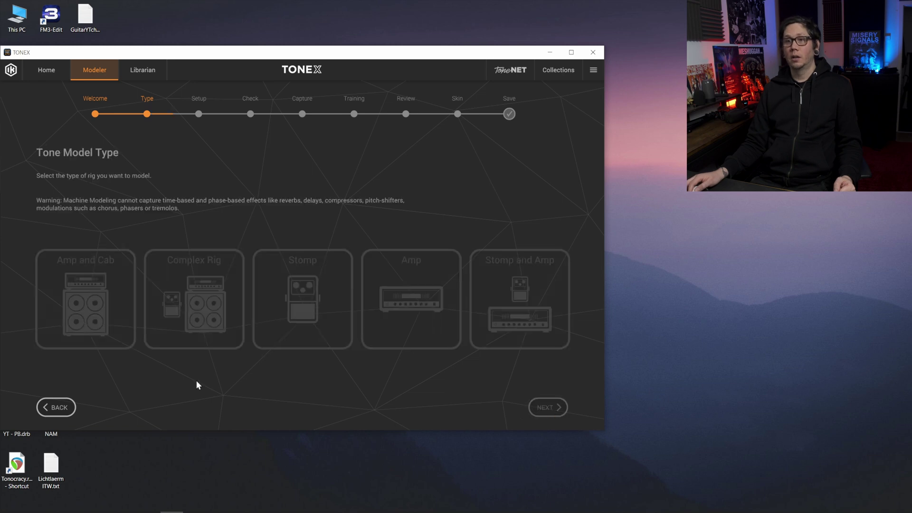
left_click(190, 342)
left_click(541, 407)
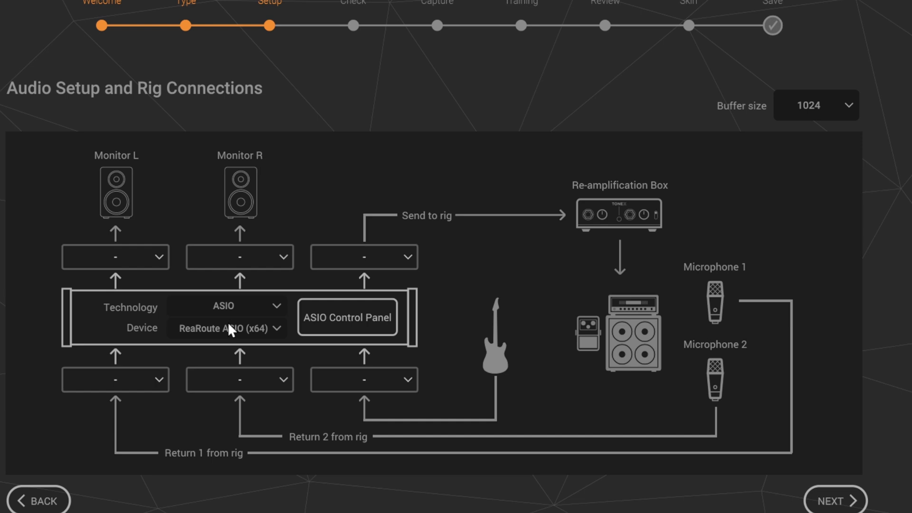
left_click(227, 322)
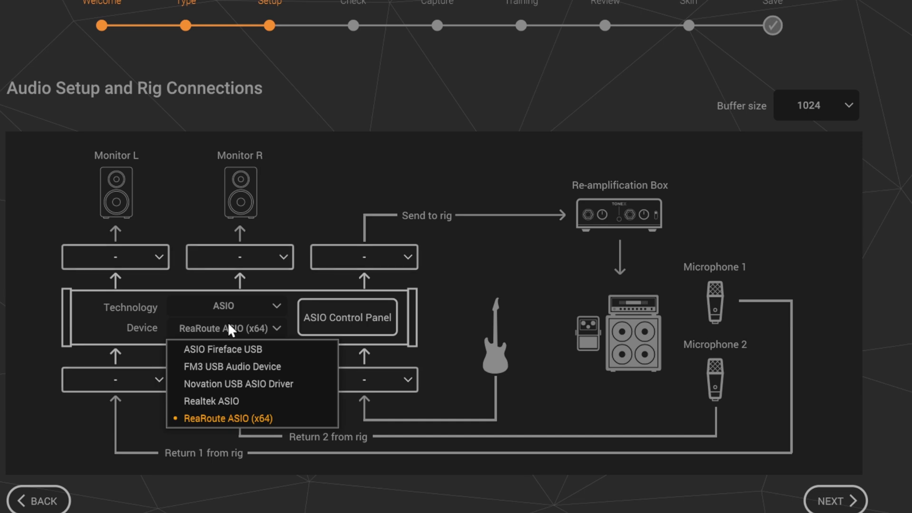
left_click(240, 418)
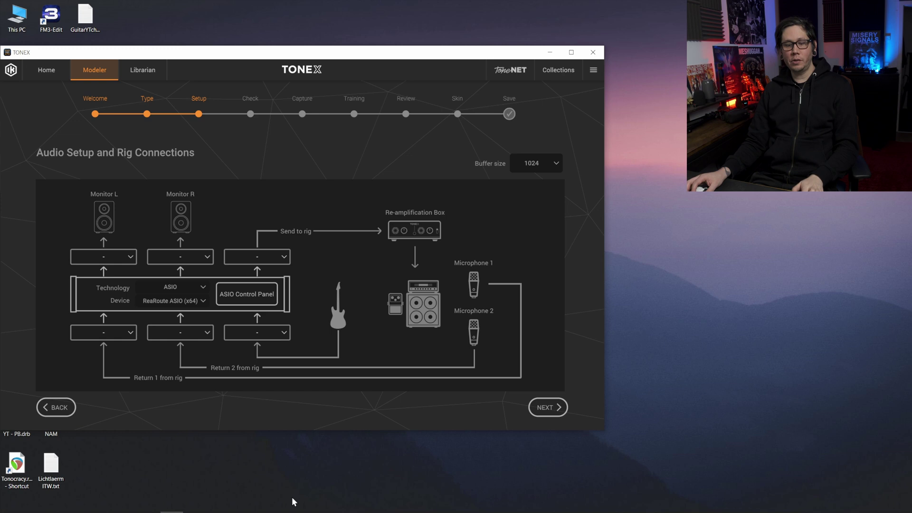
- Launch REAPER and add the OMEGA Ampworks Granophyre amp to track 1
key("super")
type("reaper")
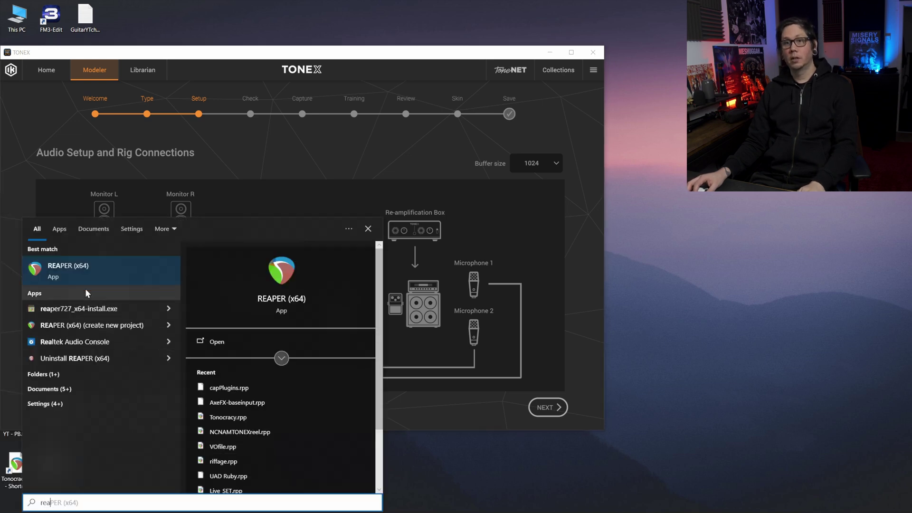
key("Return")
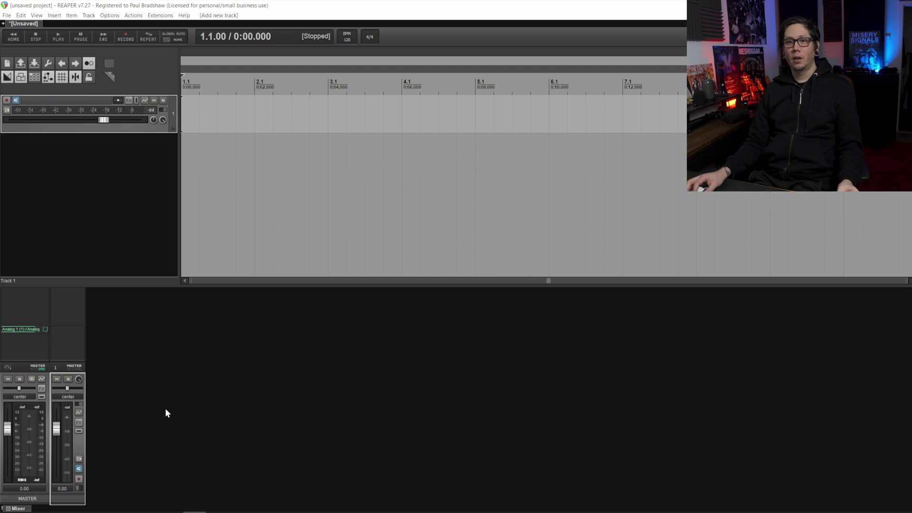
left_click(70, 291)
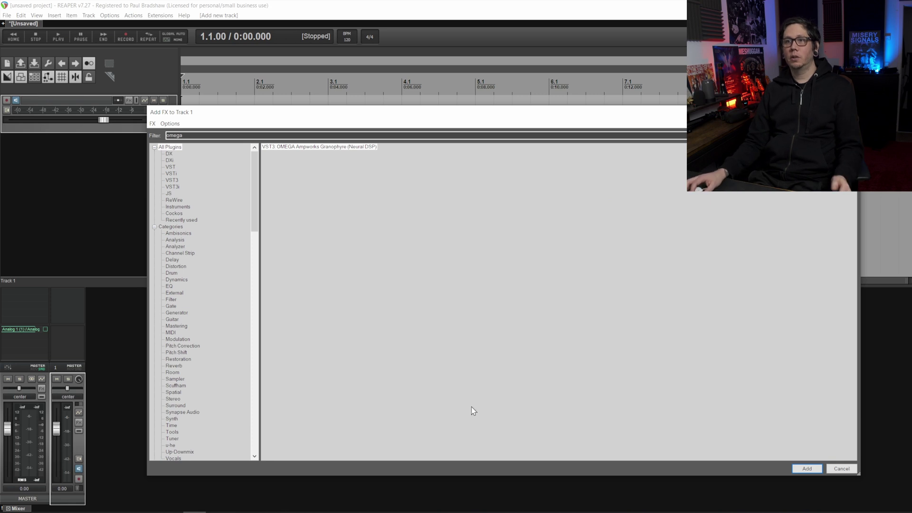
key("Return")
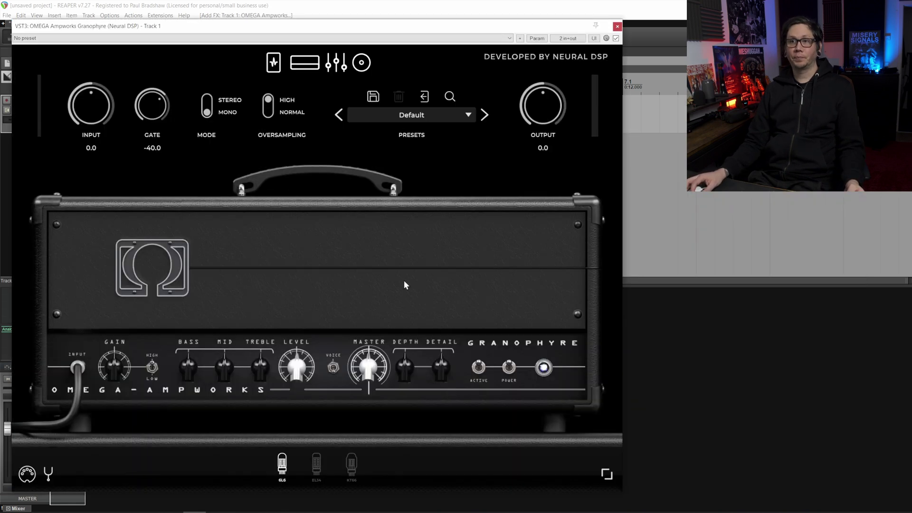
- Load the LowTuned ST-MLsoundlab preset and turn the amp's gate off
left_click(456, 116)
mouse_move(426, 159)
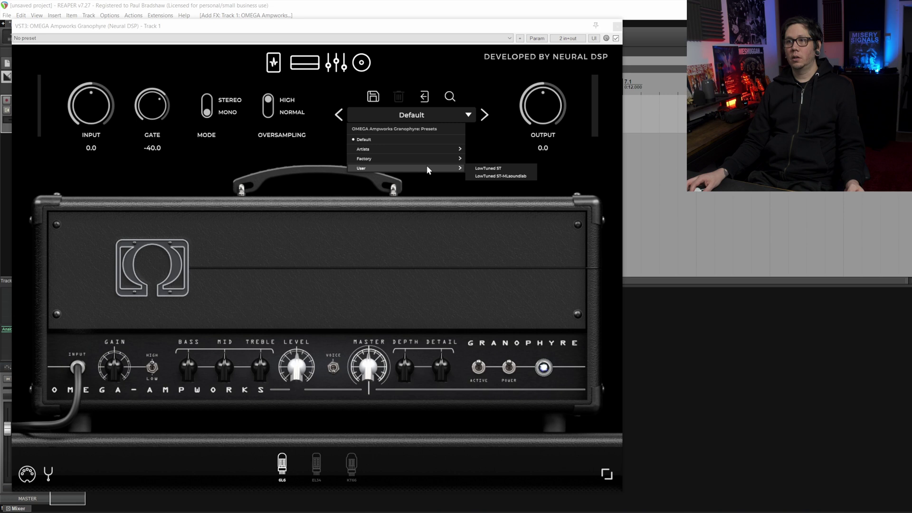
left_click(489, 175)
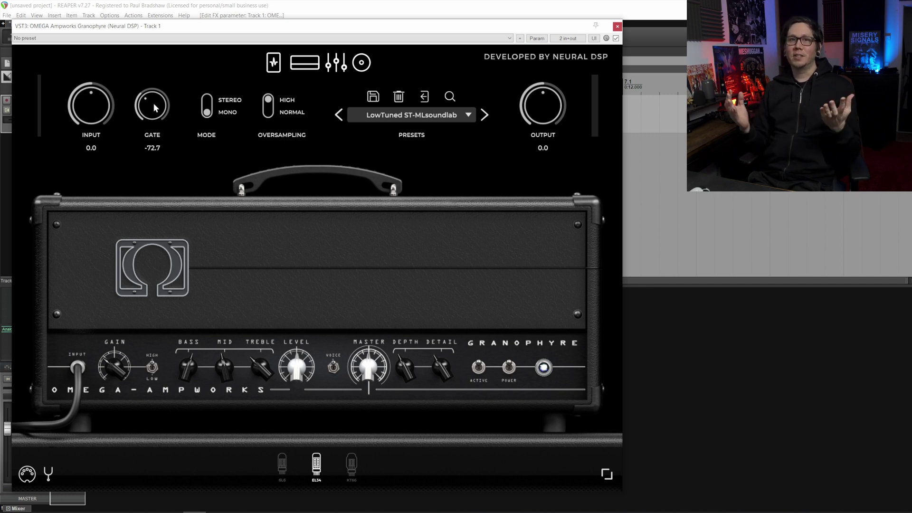
double_click(153, 104)
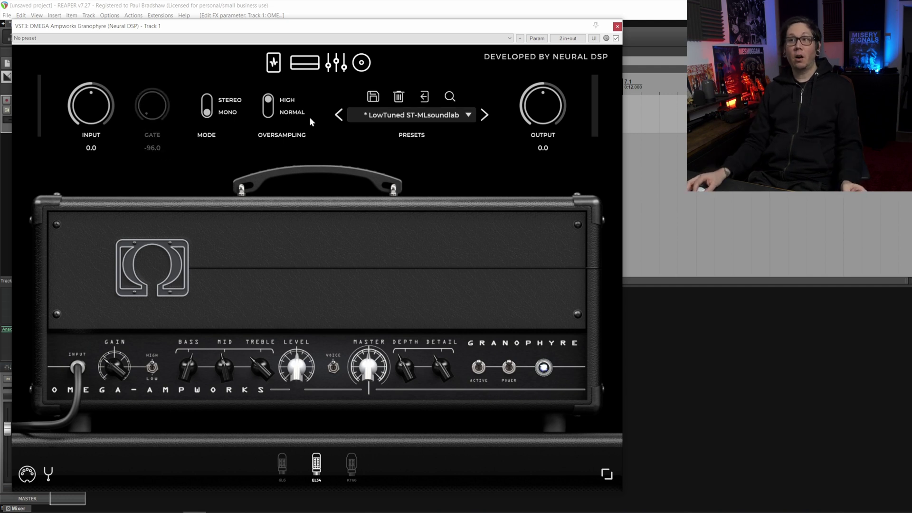
left_click(619, 27)
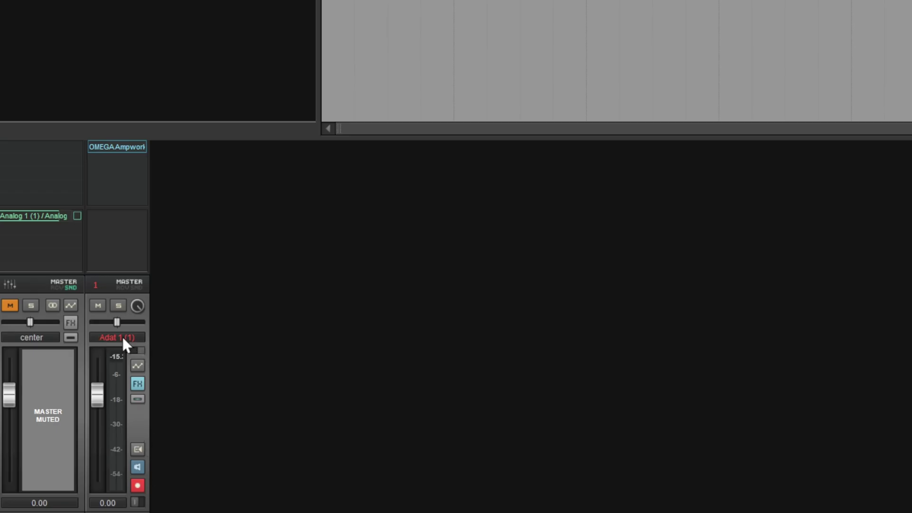
- Set track 1's input to ReaRoute 3
left_click(124, 337)
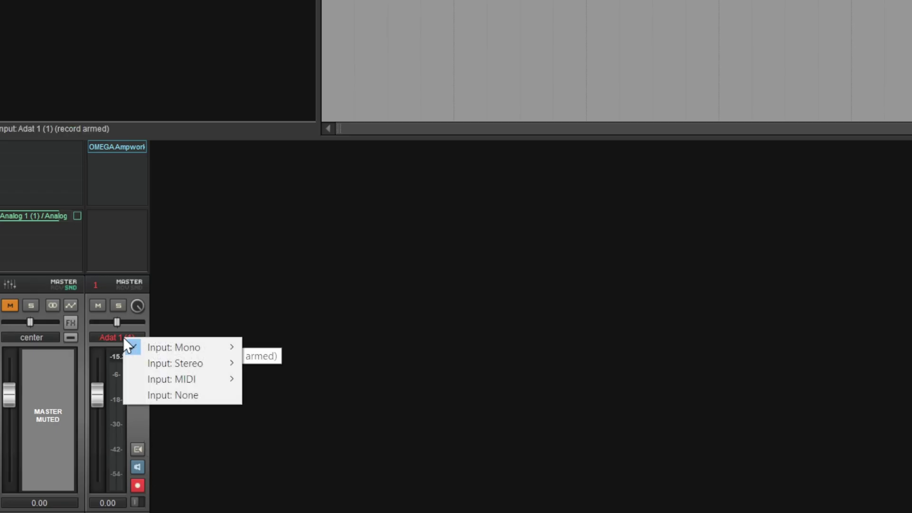
mouse_move(156, 347)
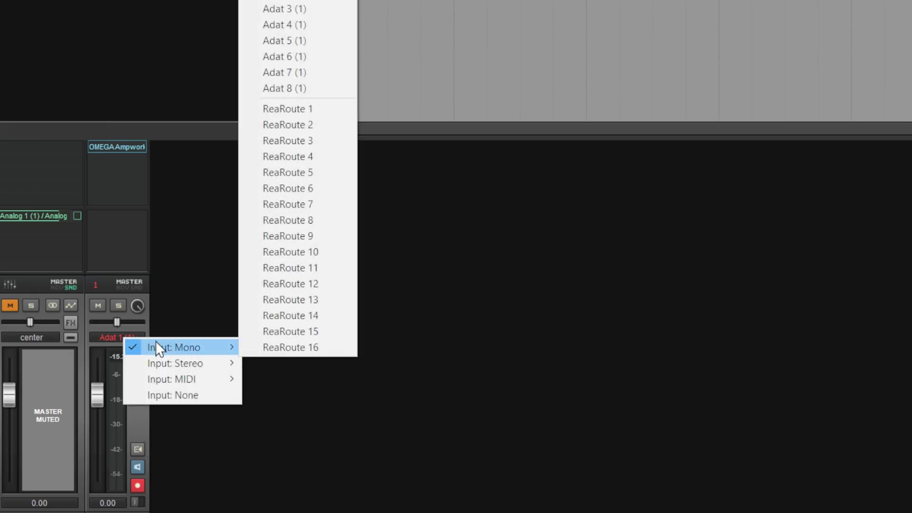
left_click(292, 140)
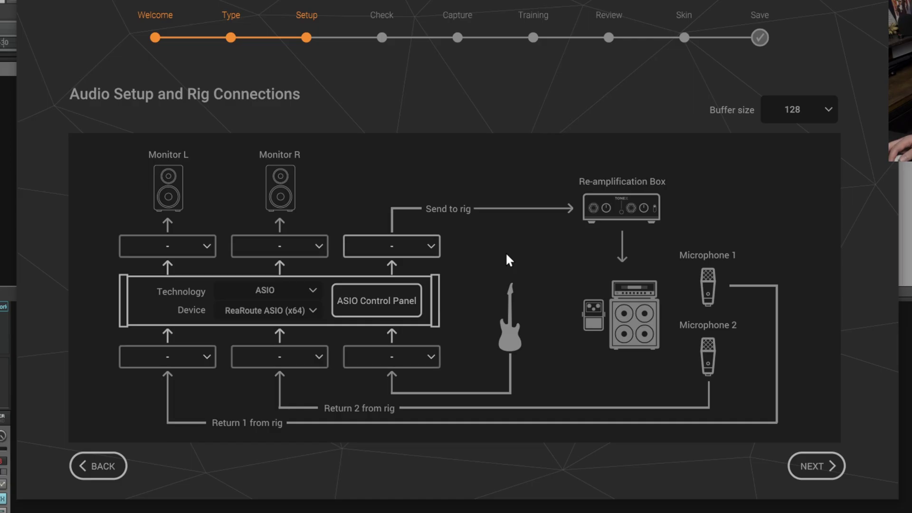
- Assign ReaRoute channels to Send to rig, the instrument input, and Monitor L and R
left_click(417, 247)
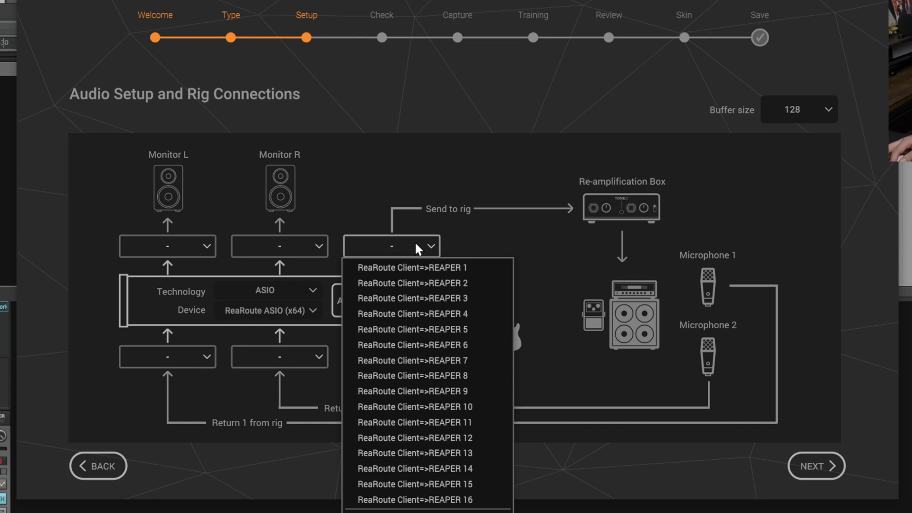
left_click(441, 309)
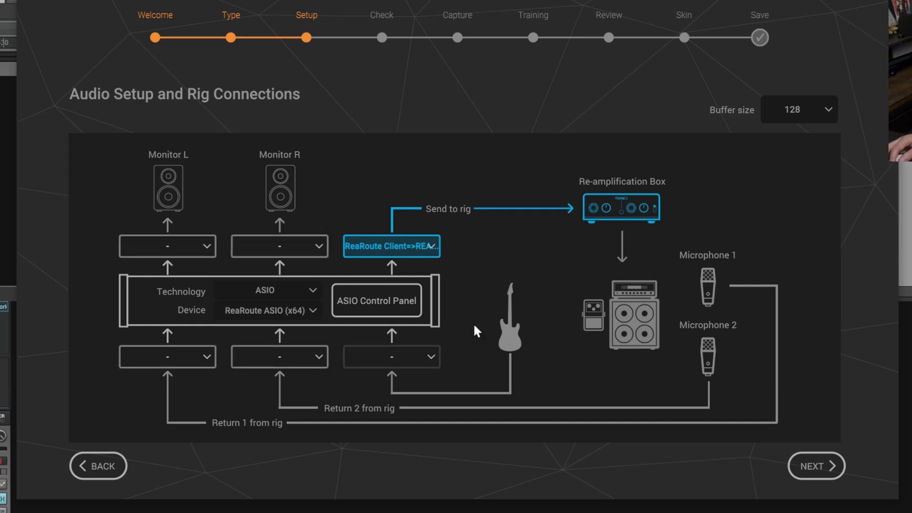
left_click(432, 356)
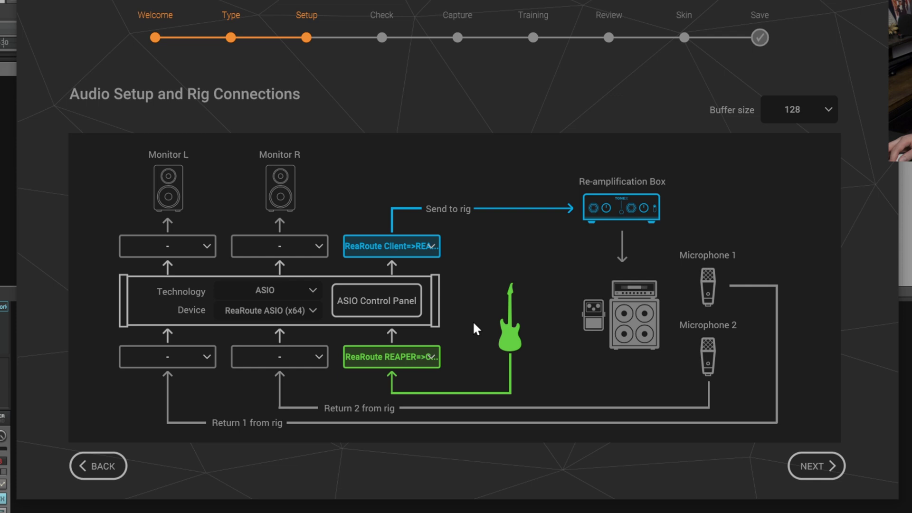
left_click(182, 246)
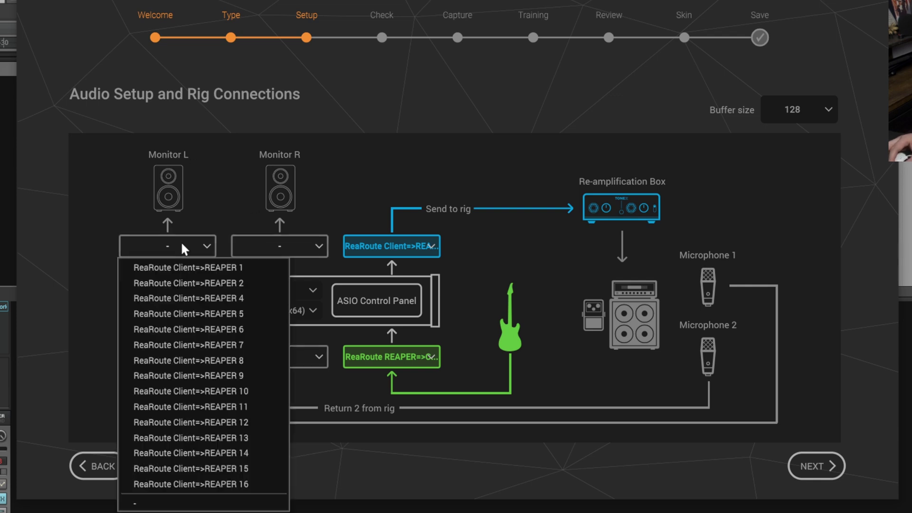
left_click(235, 404)
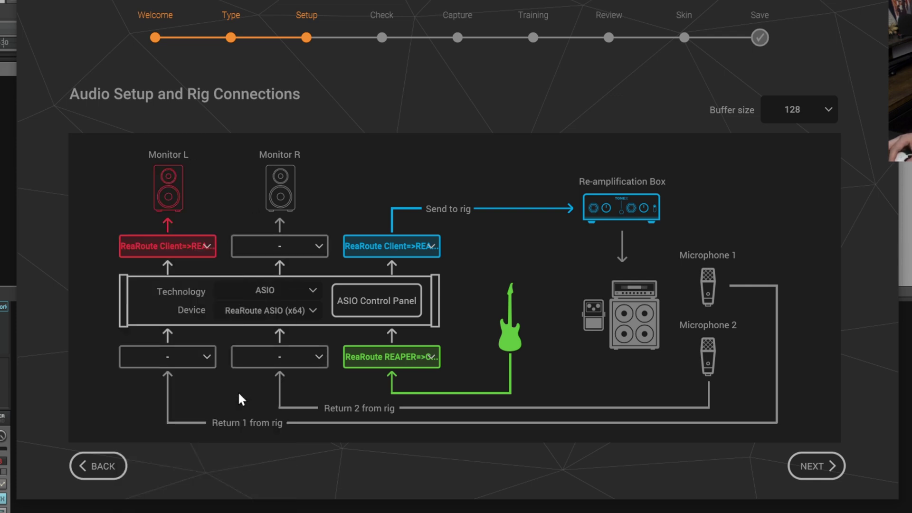
left_click(308, 245)
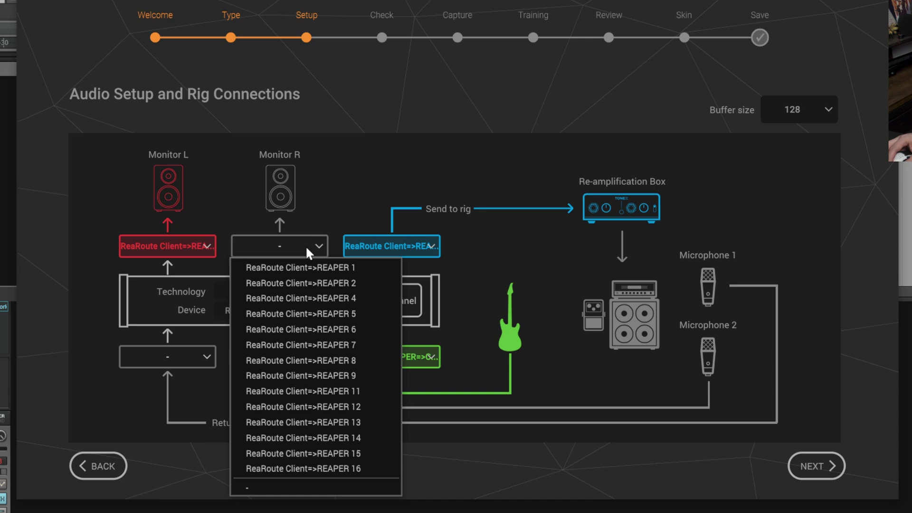
left_click(329, 391)
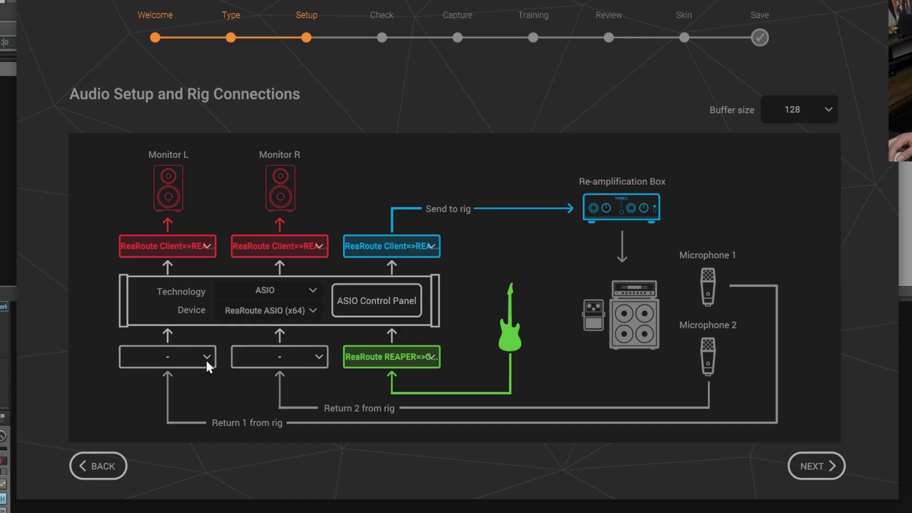
- Set Return 1 and Return 2 from rig to ReaRoute REAPER=>CLIENT channels
left_click(219, 327)
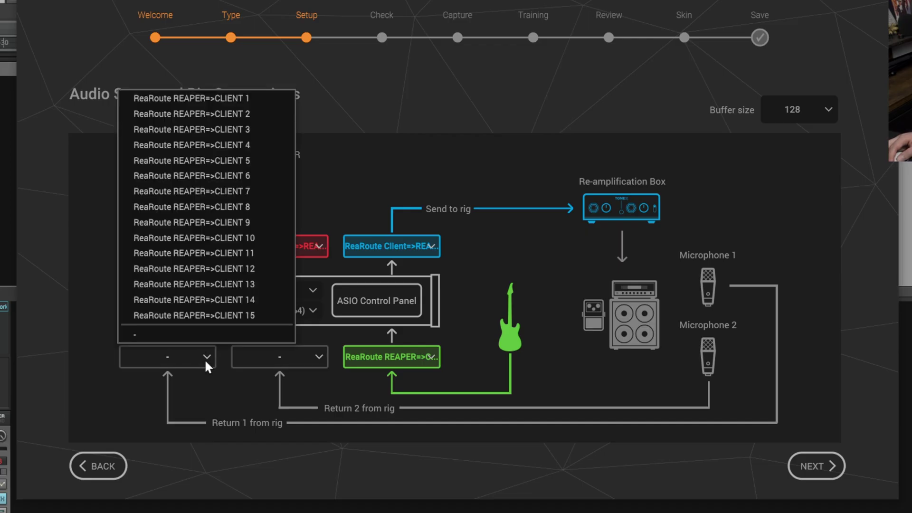
left_click(233, 98)
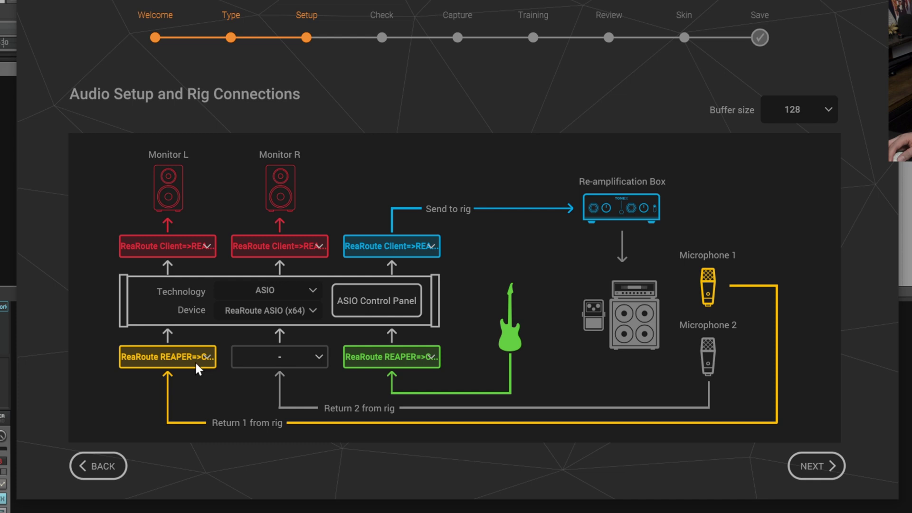
left_click(283, 356)
left_click(344, 116)
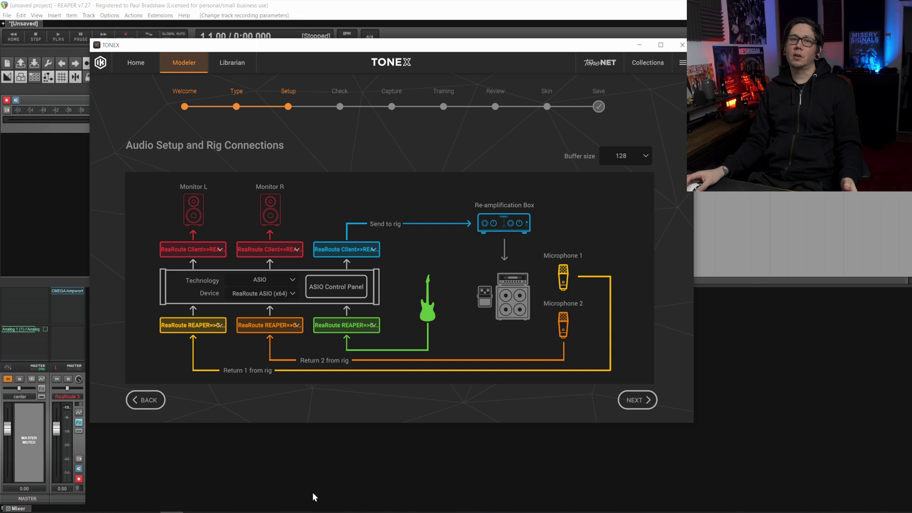
- Add ReaRoute 1 / ReaRoute 2 as a hardware output in track 1's routing window
left_click(294, 476)
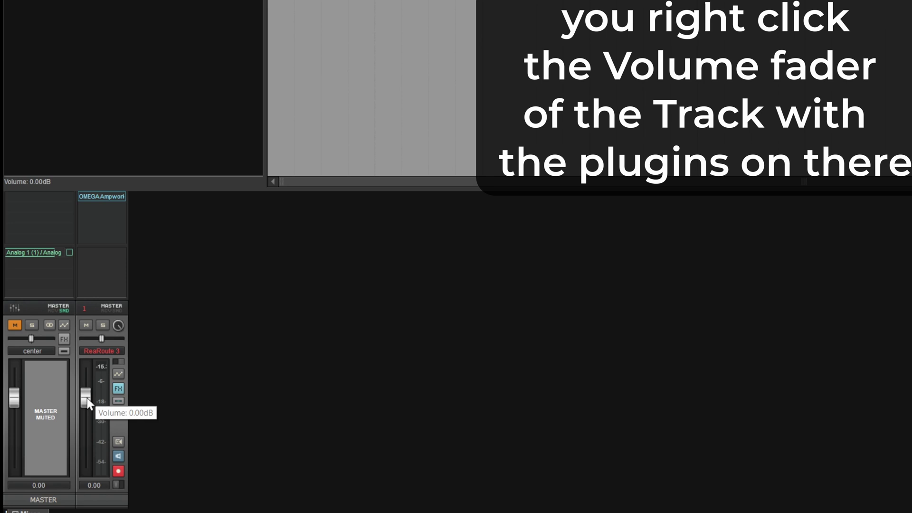
right_click(87, 403)
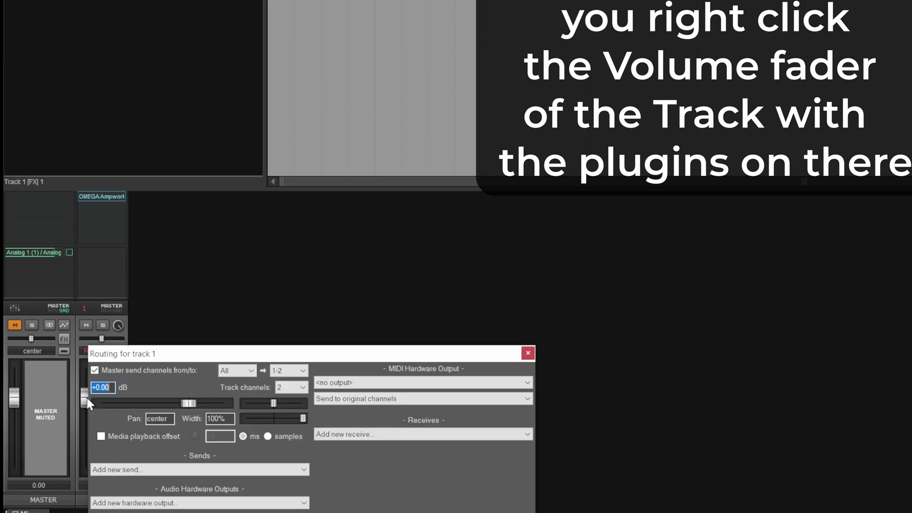
left_click_drag(260, 355, 292, 164)
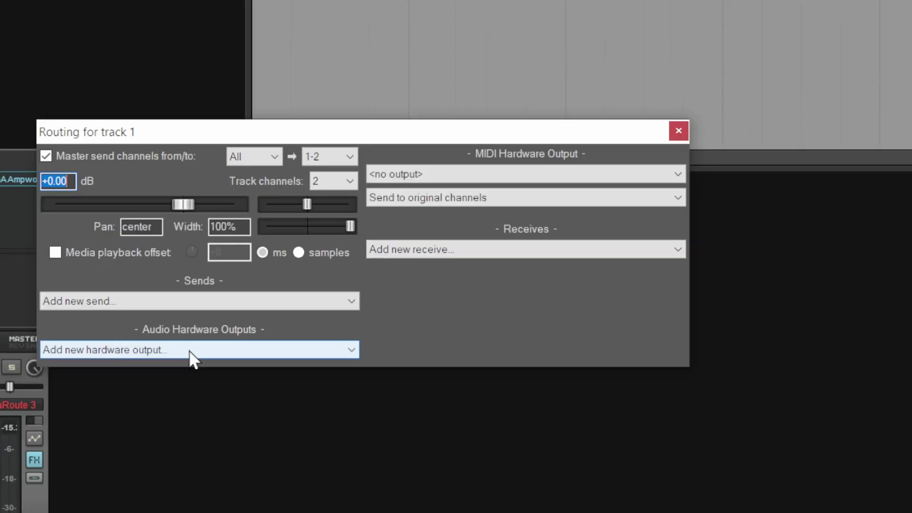
left_click(239, 350)
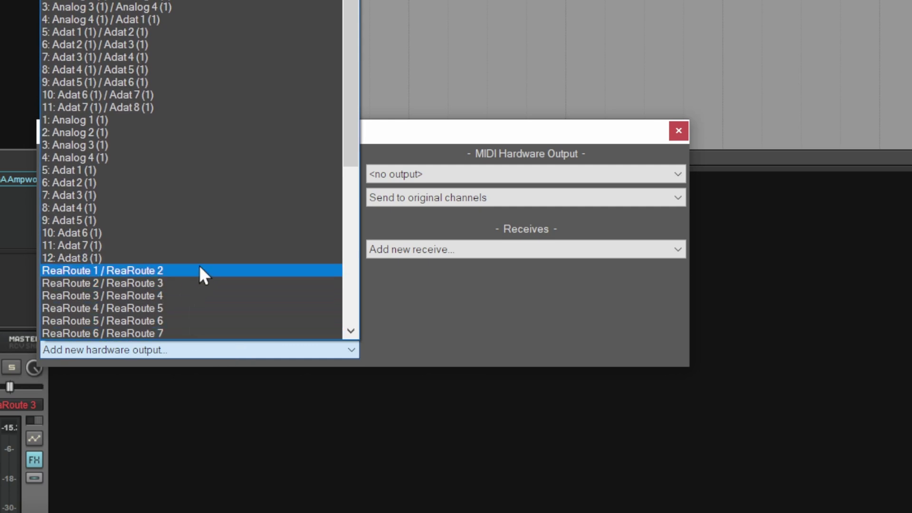
left_click(201, 272)
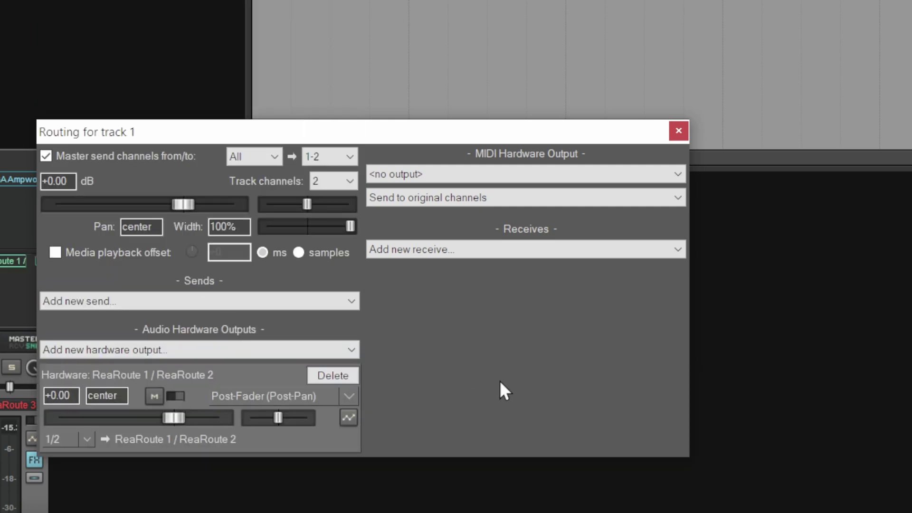
left_click(677, 130)
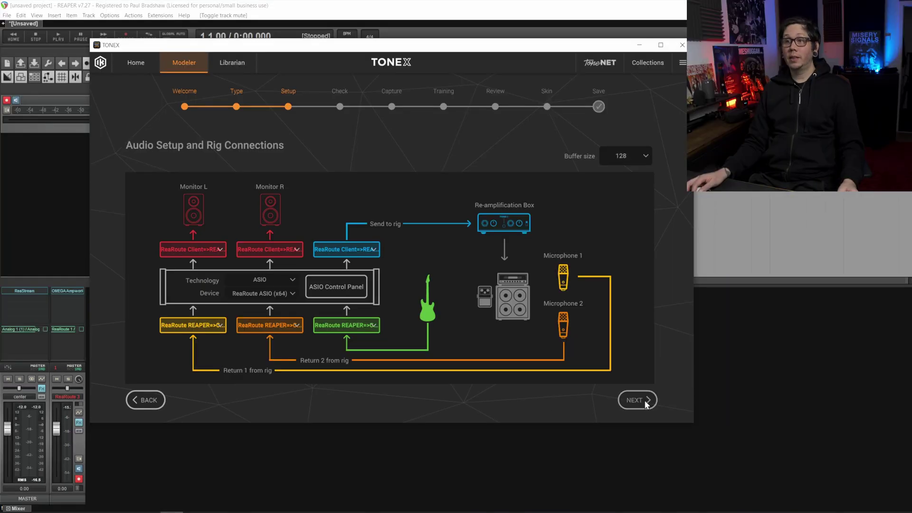
- Advance TONEX from Audio Setup to Levels check Step 1 (Input Level)
left_click(639, 402)
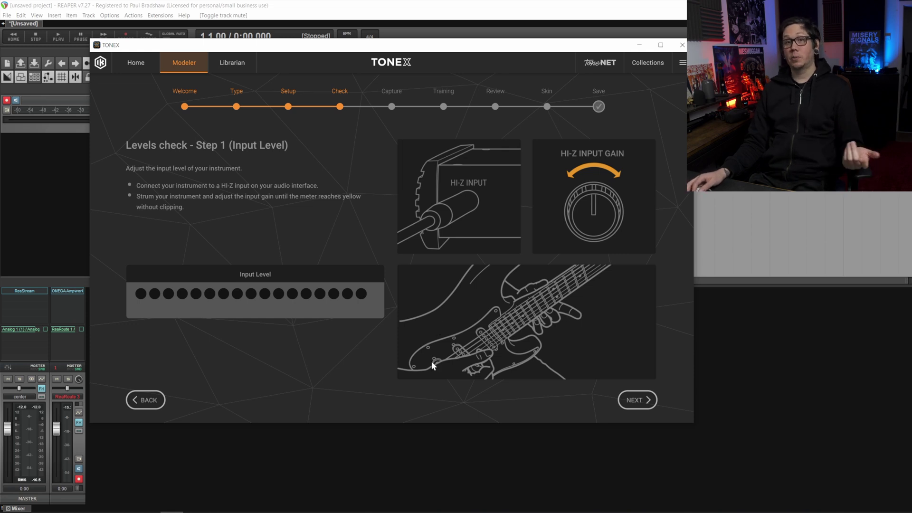
- Advance to Step 3 (Return Levels) and play, then stop, the Wood sample
left_click(639, 401)
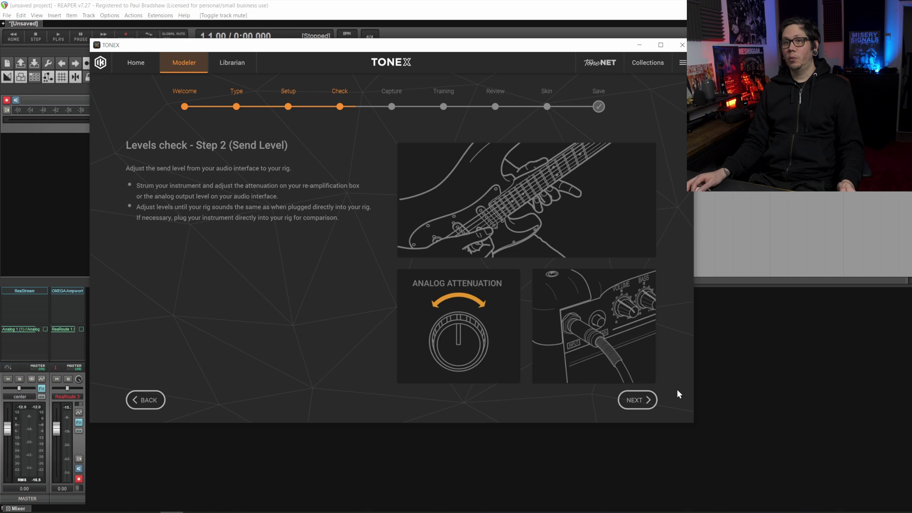
left_click(640, 399)
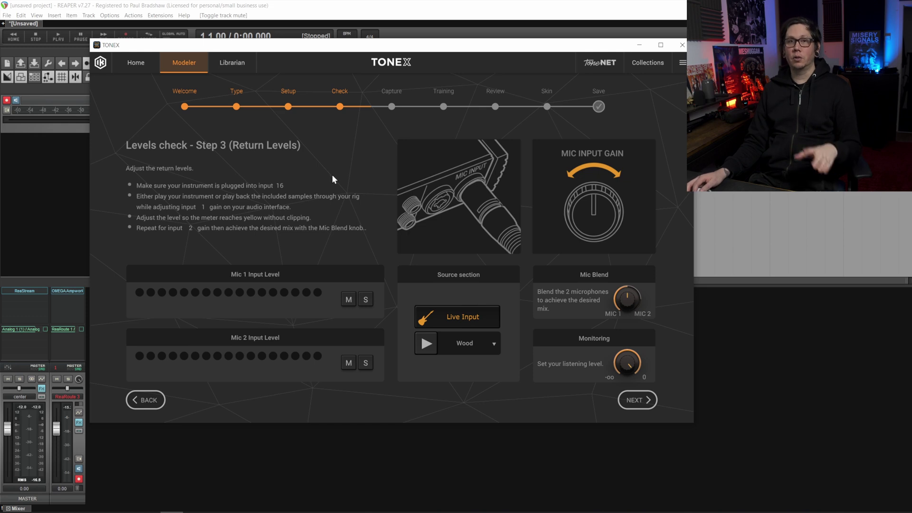
left_click(428, 347)
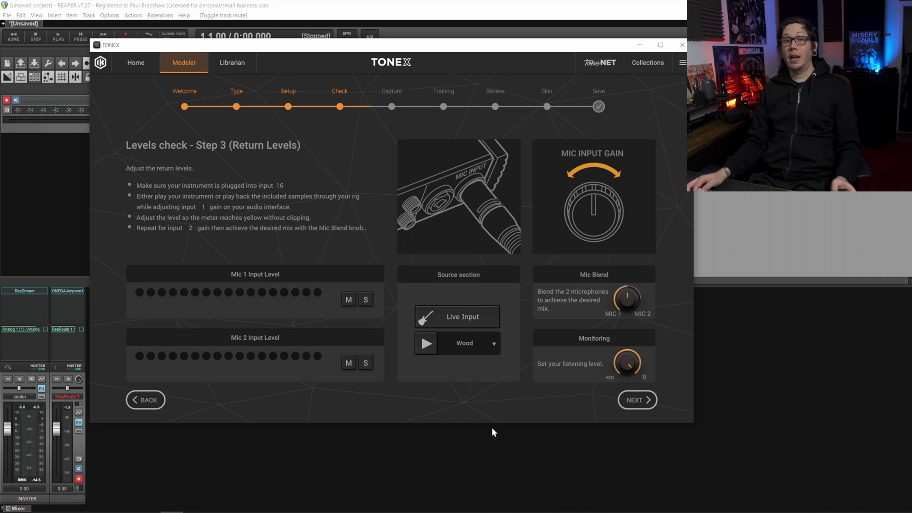
left_click(427, 344)
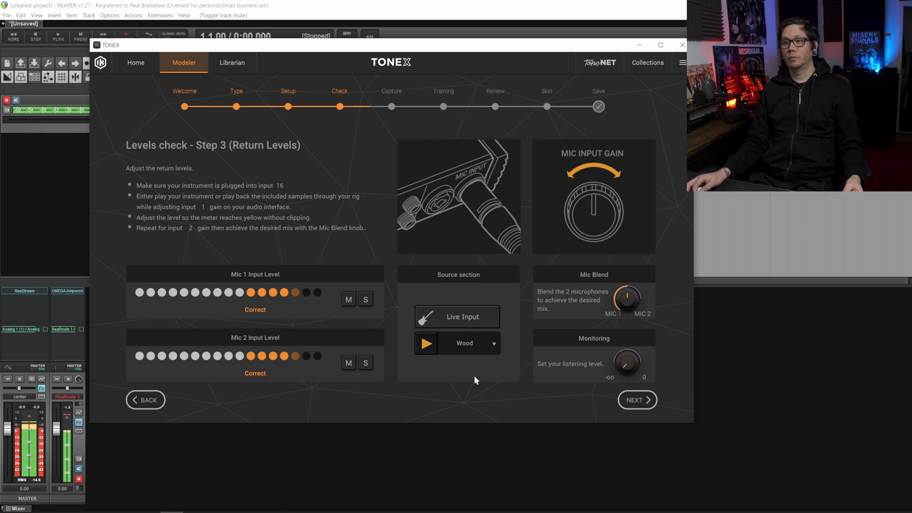
left_click(427, 342)
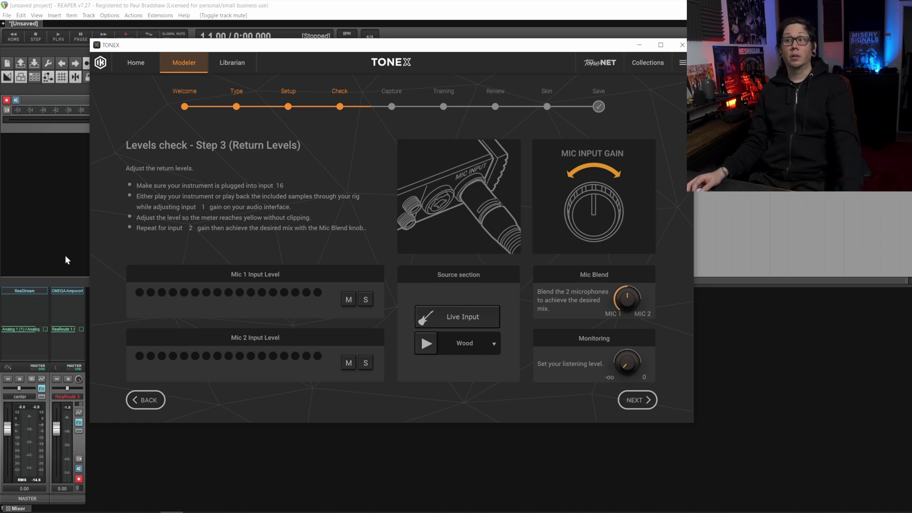
- Mute REAPER's master output, capture the rig's sound, and advance to Accuracy Level
left_click(635, 401)
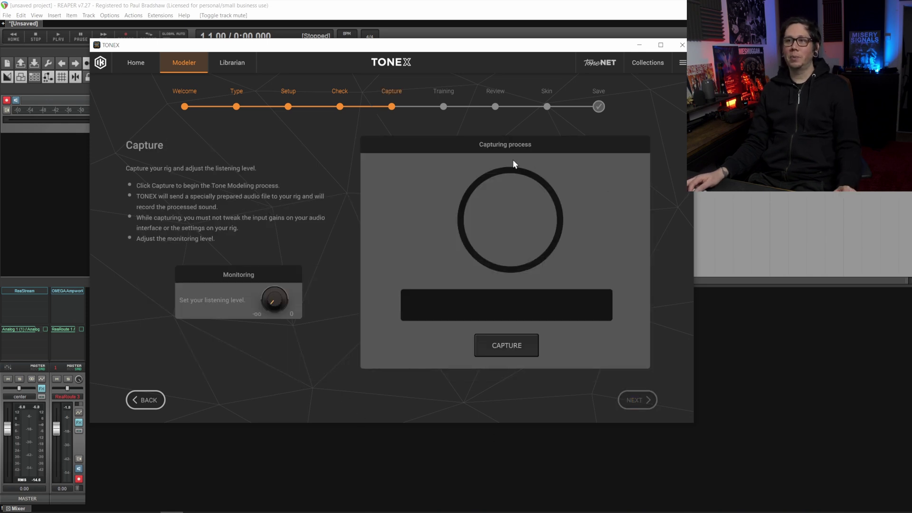
left_click(7, 379)
key("alt+Tab")
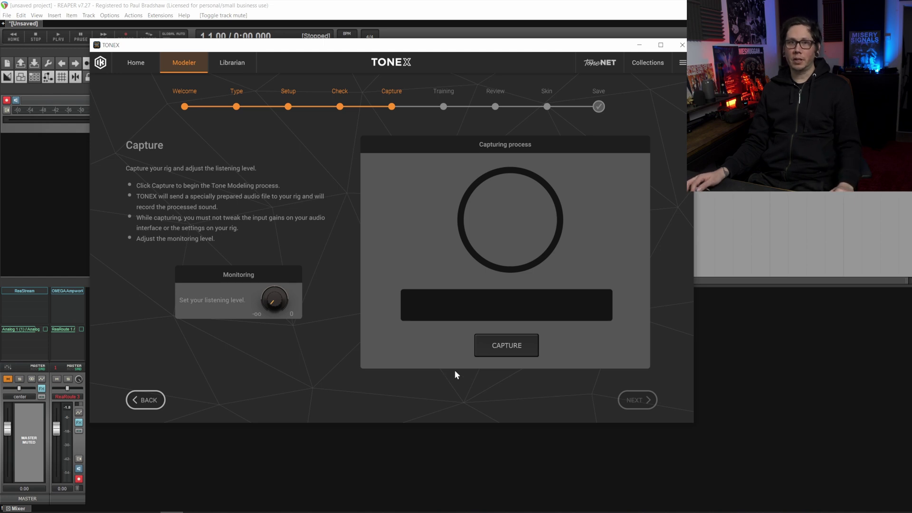
left_click(489, 338)
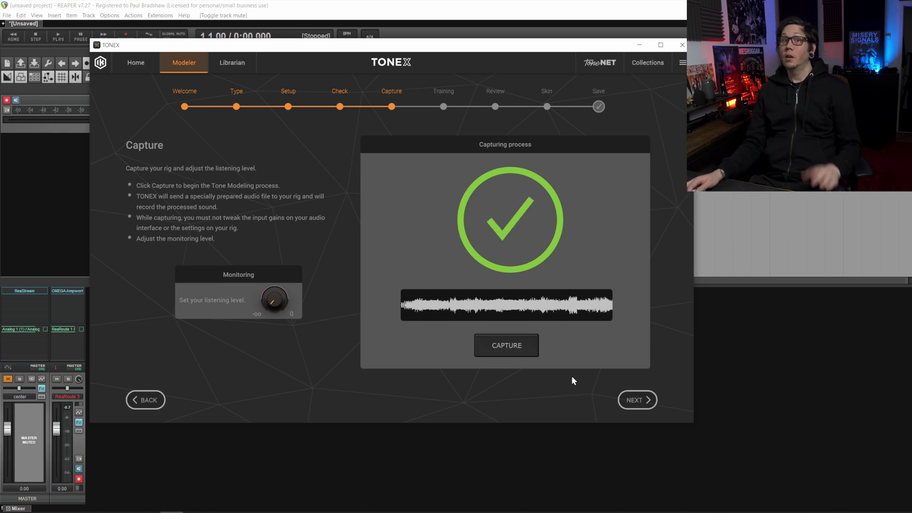
left_click(646, 403)
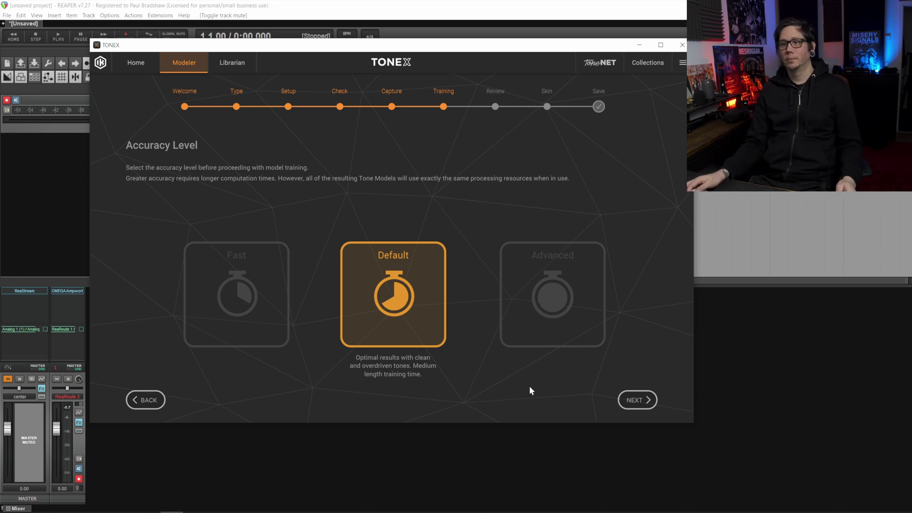
- Train the model at Default accuracy, then advance through both review pages to Skin
left_click(637, 399)
left_click(569, 262)
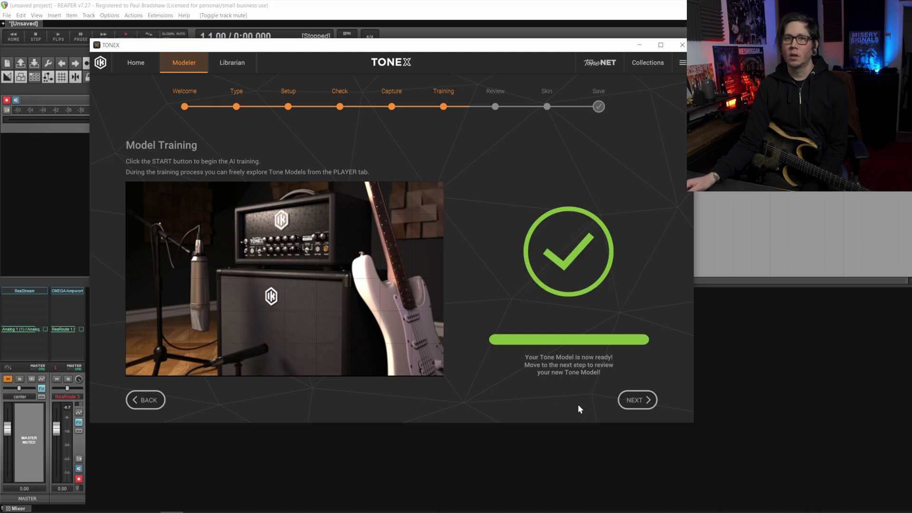
left_click(650, 403)
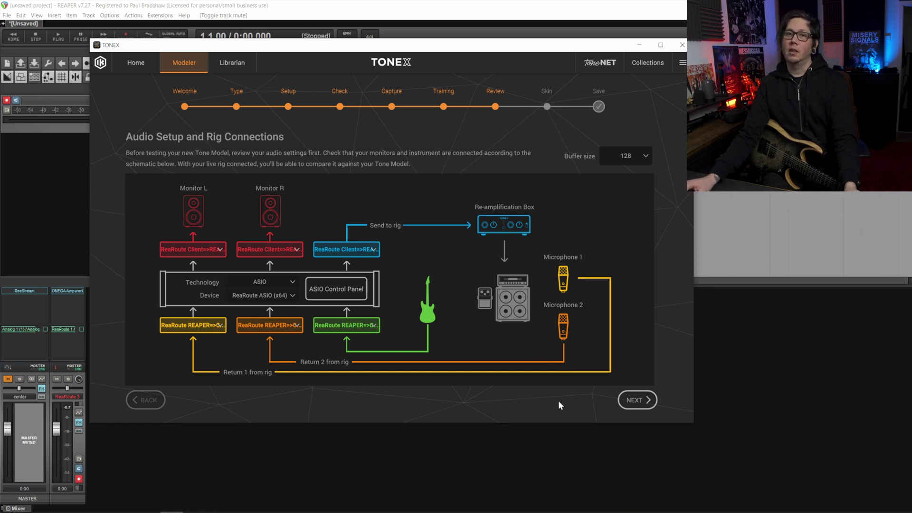
left_click(640, 398)
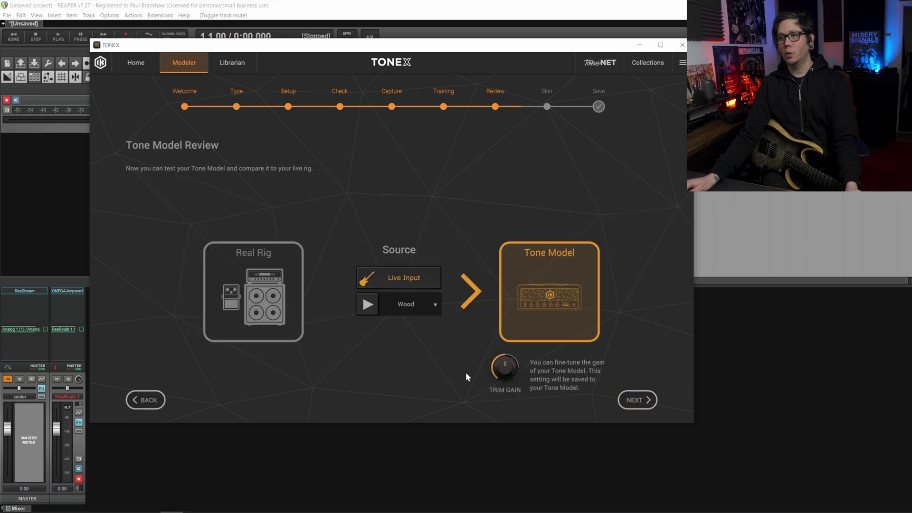
left_click(644, 400)
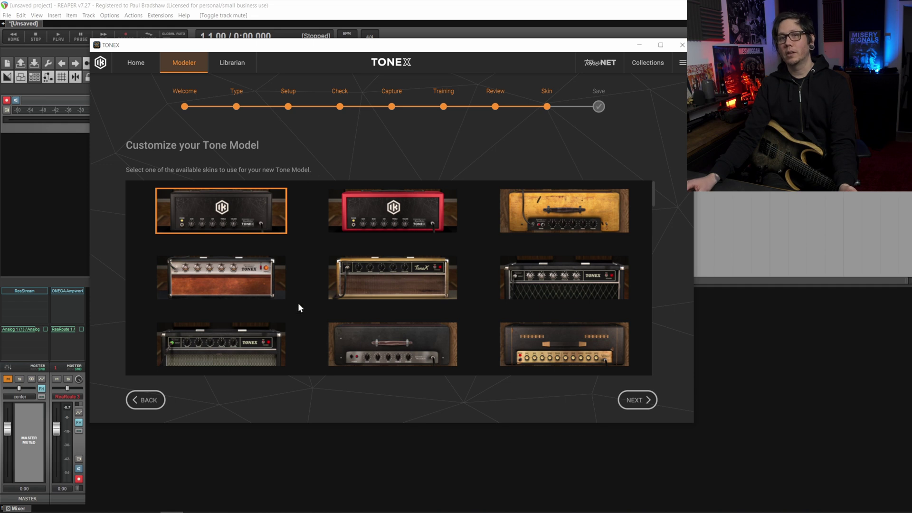
- Name the tone model 'Omega' and enter 'Gt' as the stomp name
left_click(640, 401)
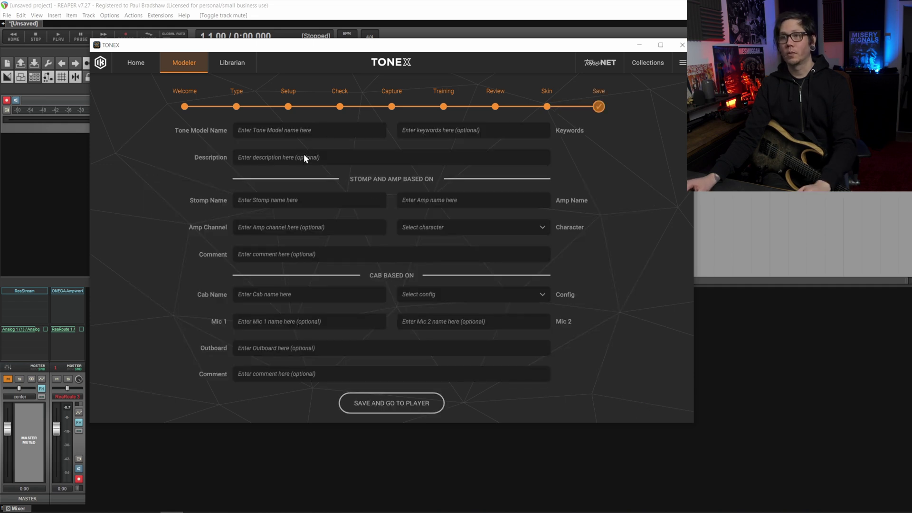
left_click(332, 126)
type("Omega")
key("Tab")
key("Tab")
key("Tab")
type("Gt")
- Set Hi-Gain character, Granophyre amp, ML Sound Lab cab and 1x12 config, then minimize TONEX
left_click(471, 227)
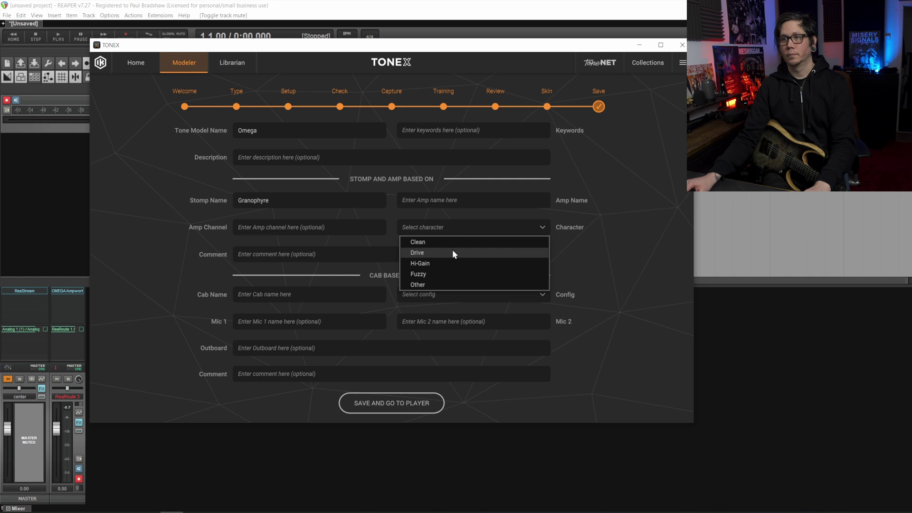
left_click(453, 250)
type("GranophyreML Sound Lab")
left_click(470, 294)
left_click(438, 329)
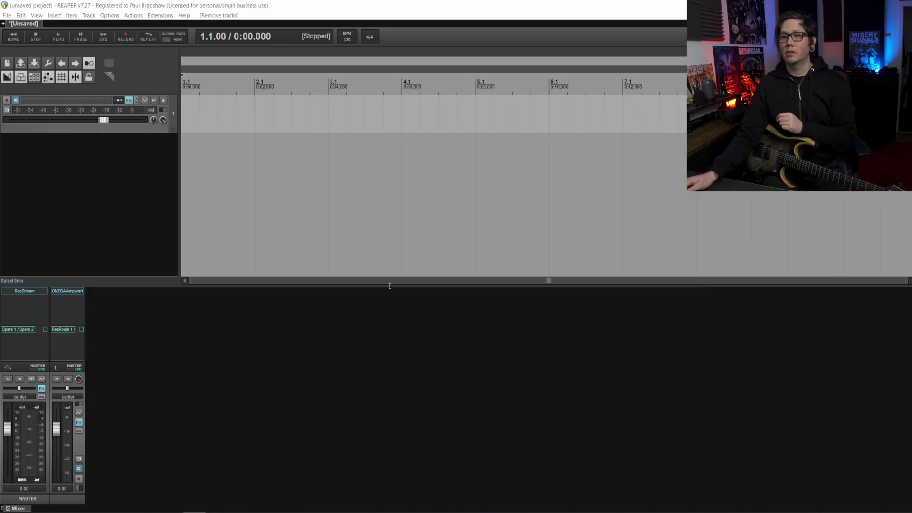
left_click(645, 41)
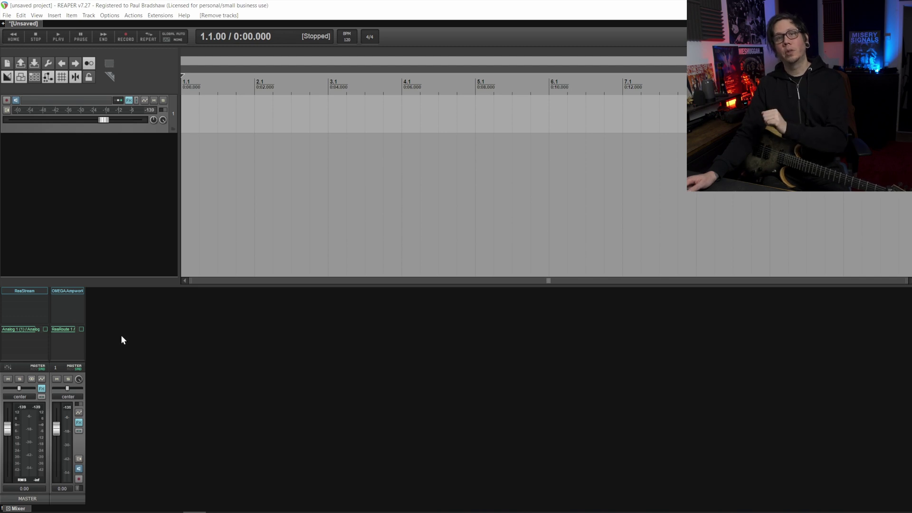
- Add track 2 hosting the TONEX plugin, record-arm it and choose its input
double_click(122, 456)
left_click(107, 295)
double_click(304, 147)
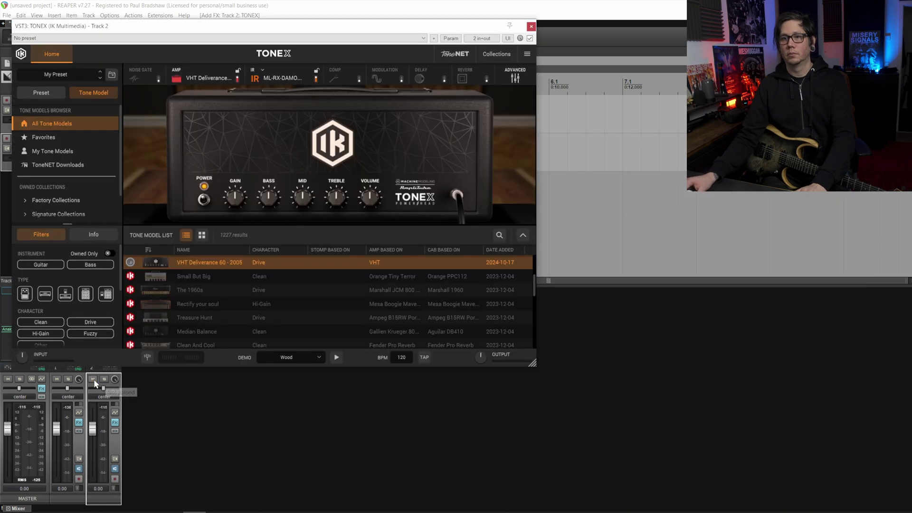
left_click(114, 479)
left_click(114, 399)
left_click(192, 212)
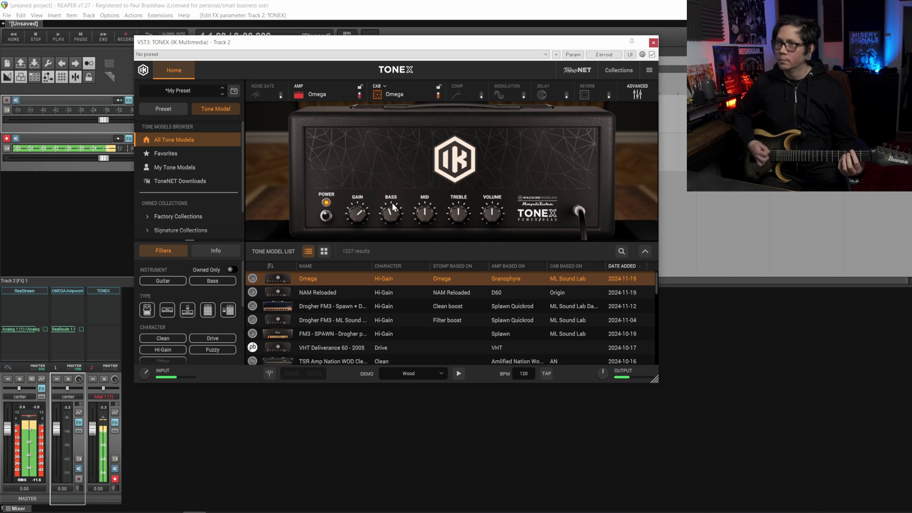
- Disarm track 2 with Ctrl+R
key("ctrl+r")
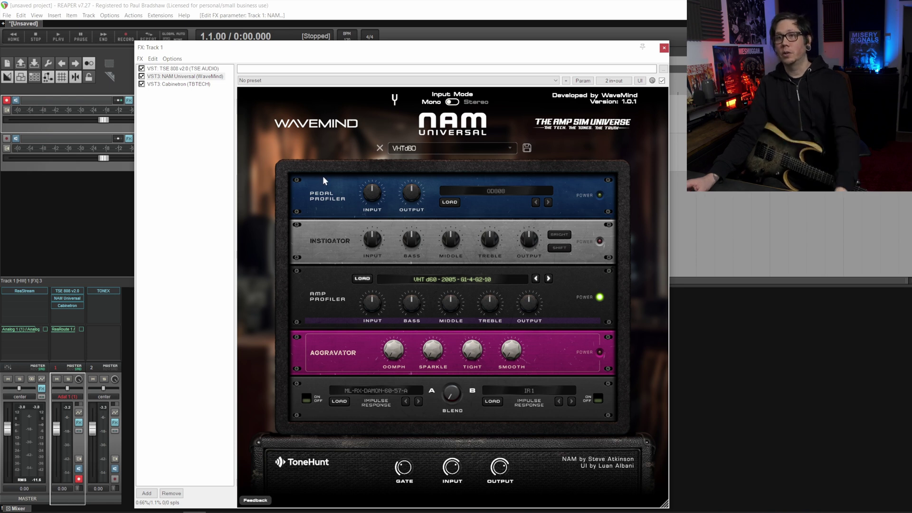
- Inspect the TSE 808 and Cabinetron plugins in track 1's chain
left_click(194, 70)
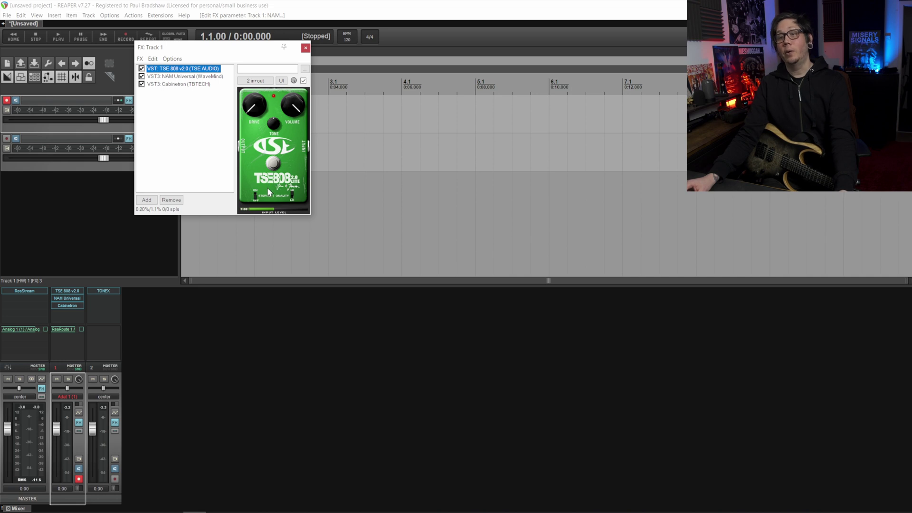
left_click(181, 85)
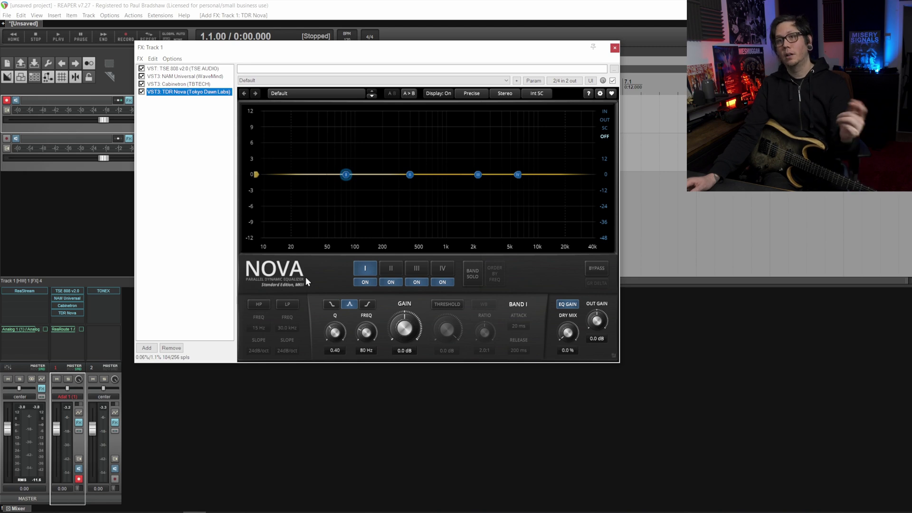
- Load Nova's basic MBC preset and switch its analyzer to IN
left_click(331, 93)
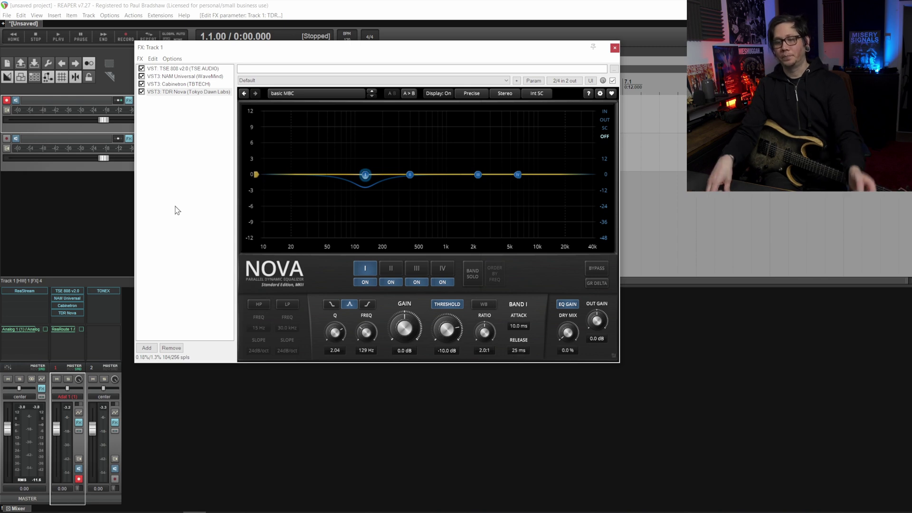
left_click(605, 112)
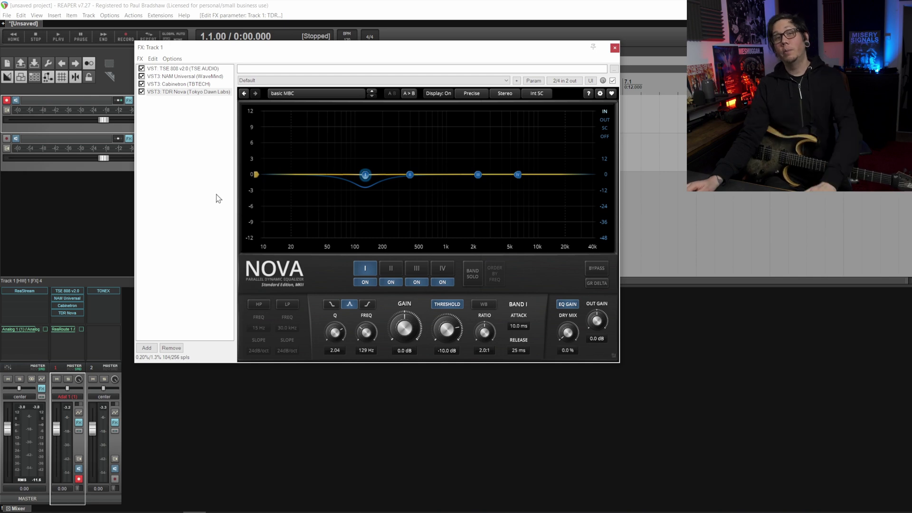
- Add Pulsar Massive, True Iron and Crave EQ 2, trial 48 Hz/4.6 kHz cuts, then delete Crave EQ
double_click(177, 141)
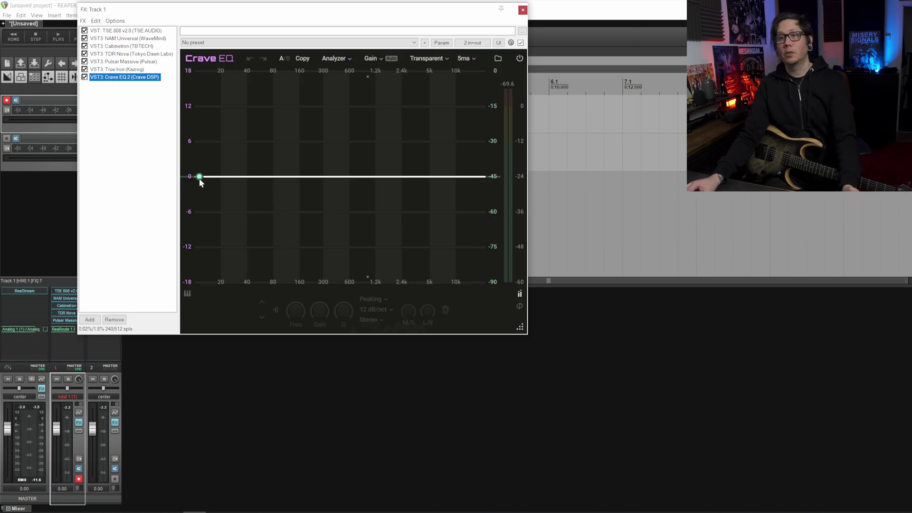
left_click_drag(201, 177, 262, 179)
left_click_drag(488, 177, 429, 176)
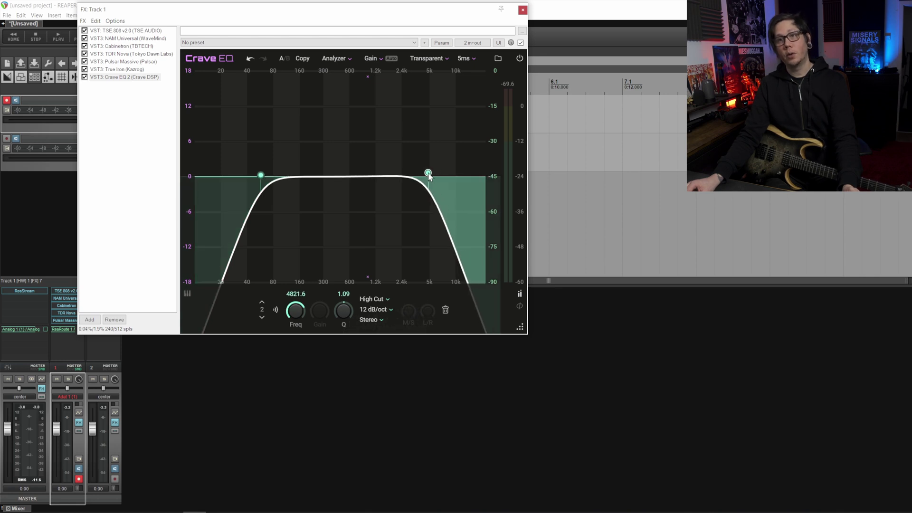
left_click(118, 79)
key("Delete")
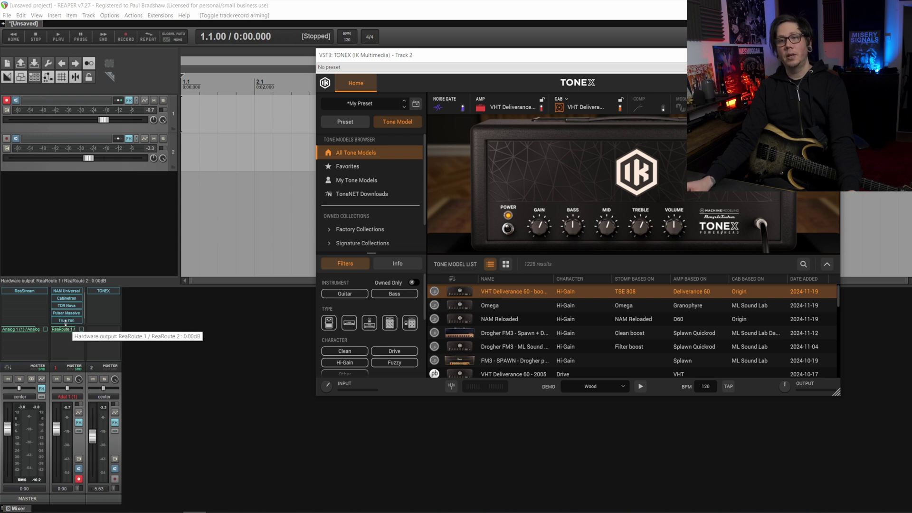
- Review True Iron at 1.0 dB Crush, 6.09 Strength, 89% Mix, then close its window
left_click(69, 319)
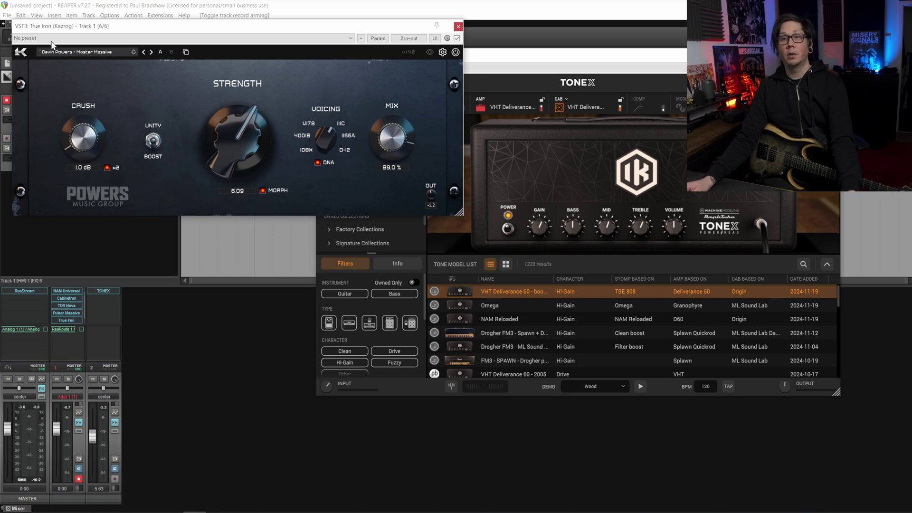
left_click(458, 27)
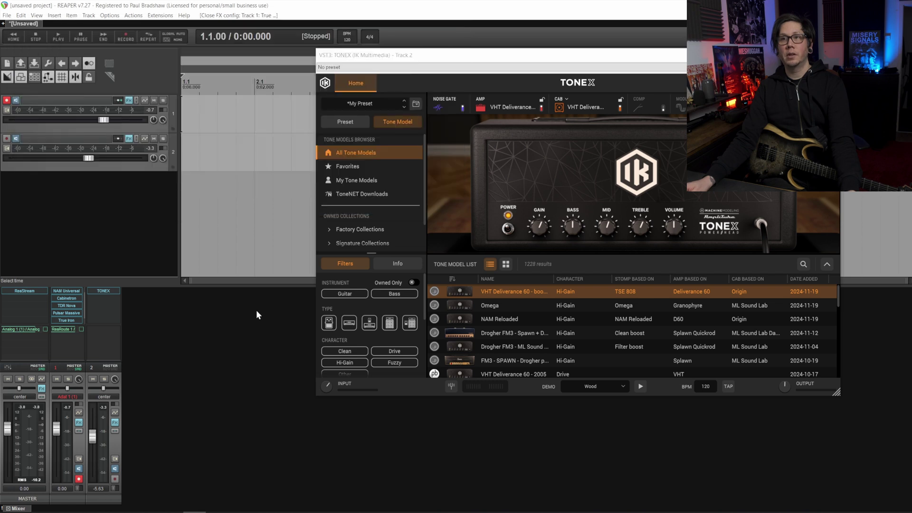